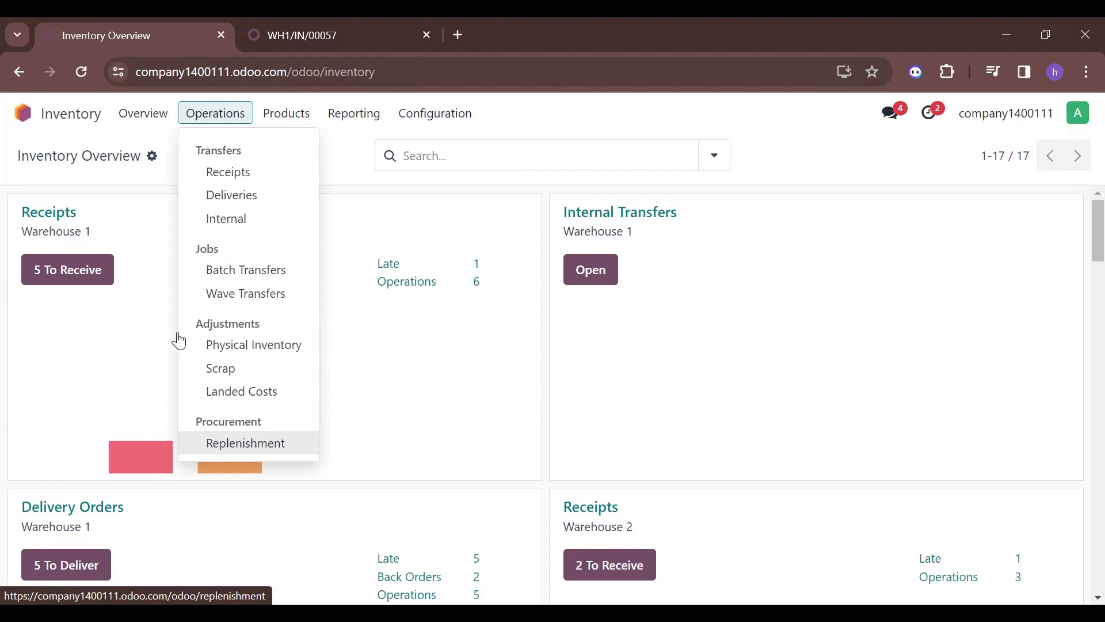
Open the reordering rules of the product item 6 from the inventory's product list
left_click(287, 113)
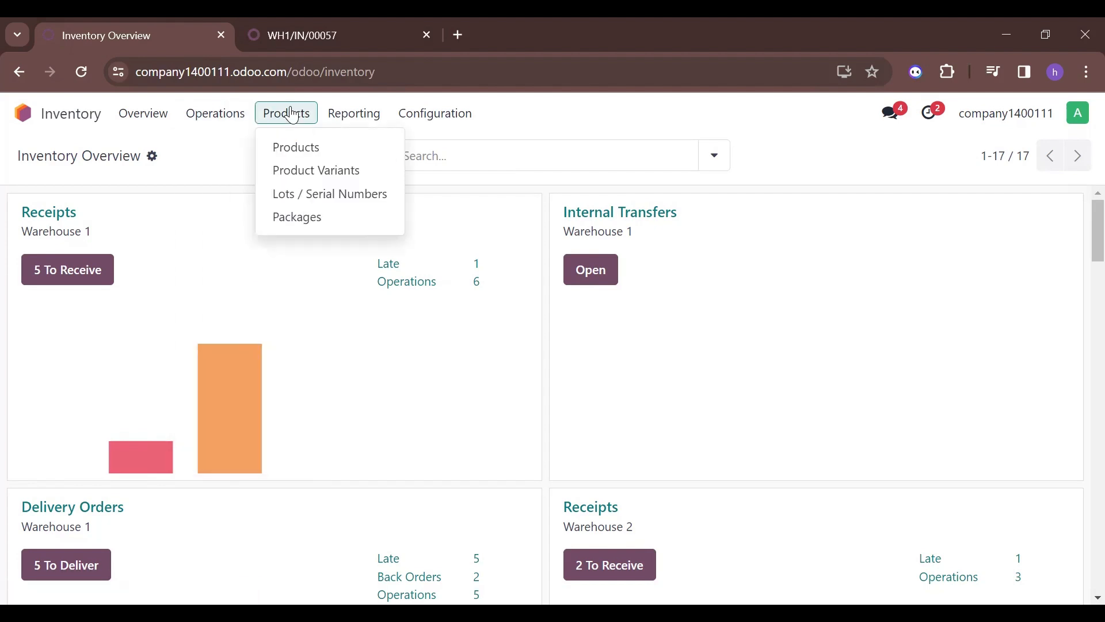
left_click(294, 148)
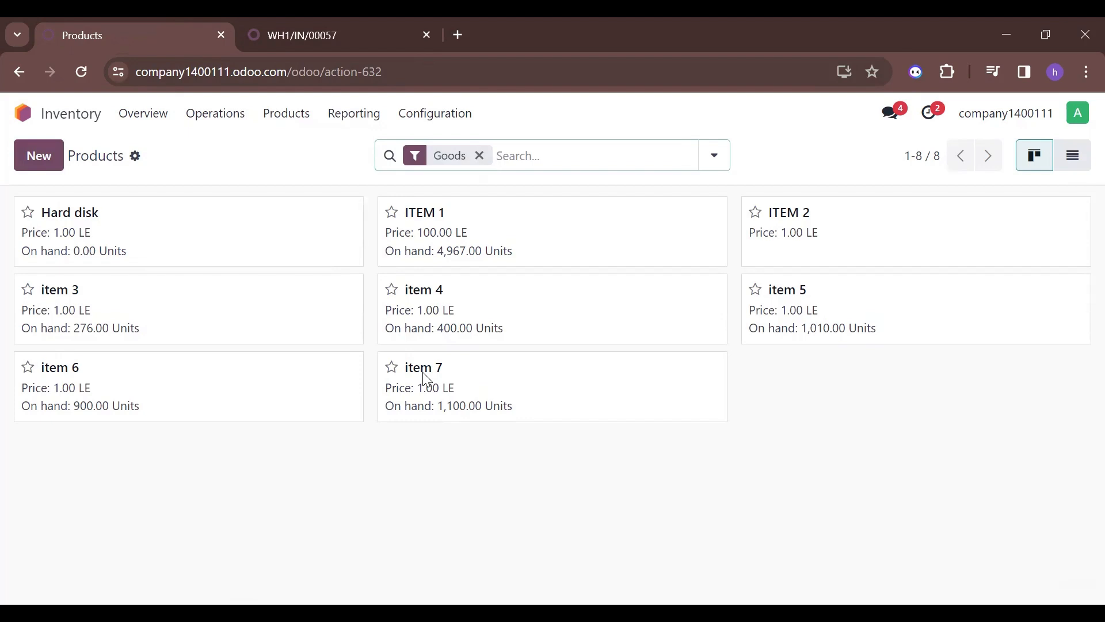
left_click(168, 386)
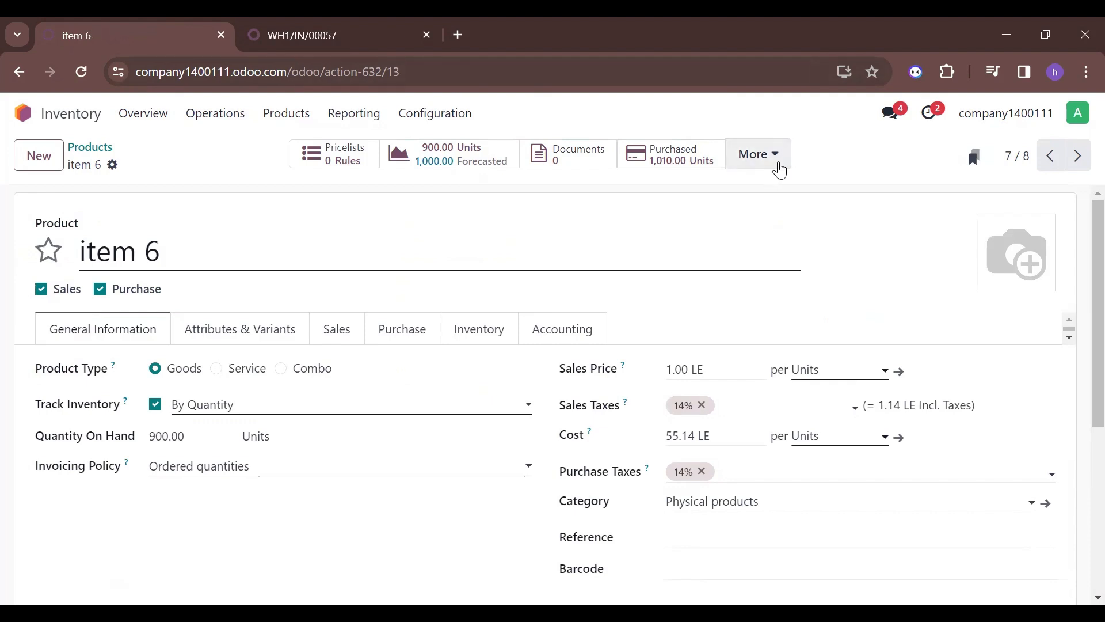
left_click(776, 163)
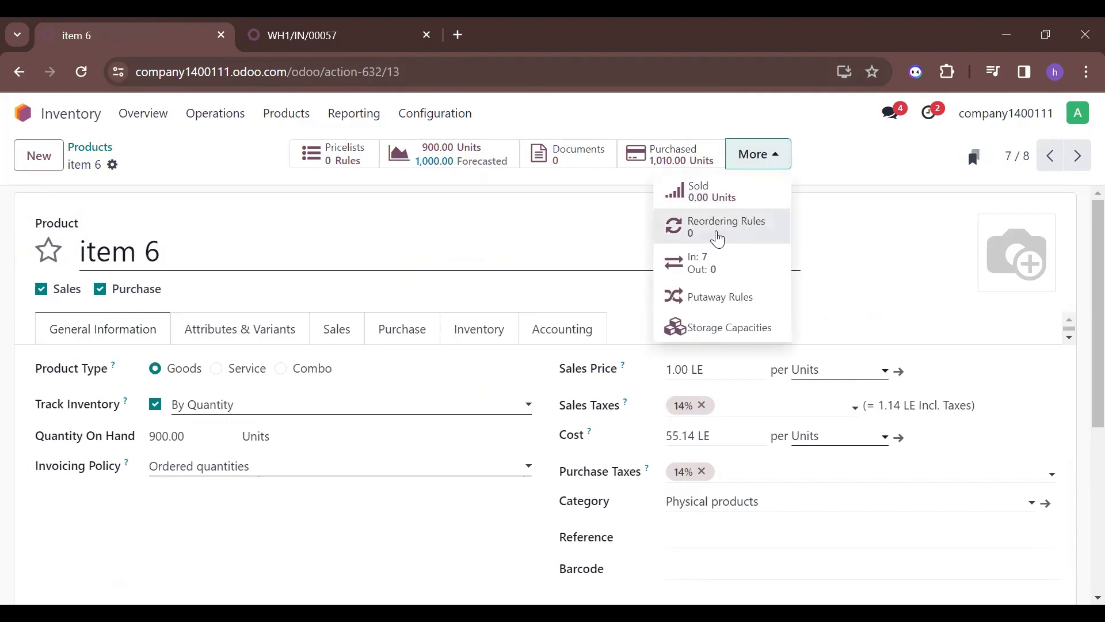
left_click(718, 237)
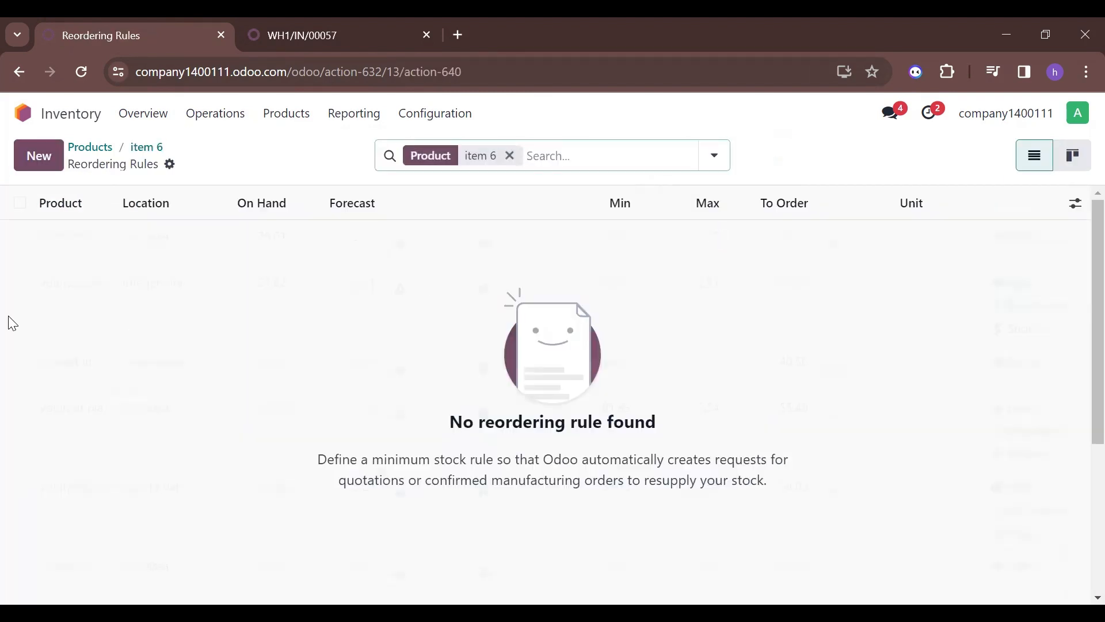
Add a reordering rule for item 6 with a minimum of 800 and a maximum of 1000 units
left_click(39, 157)
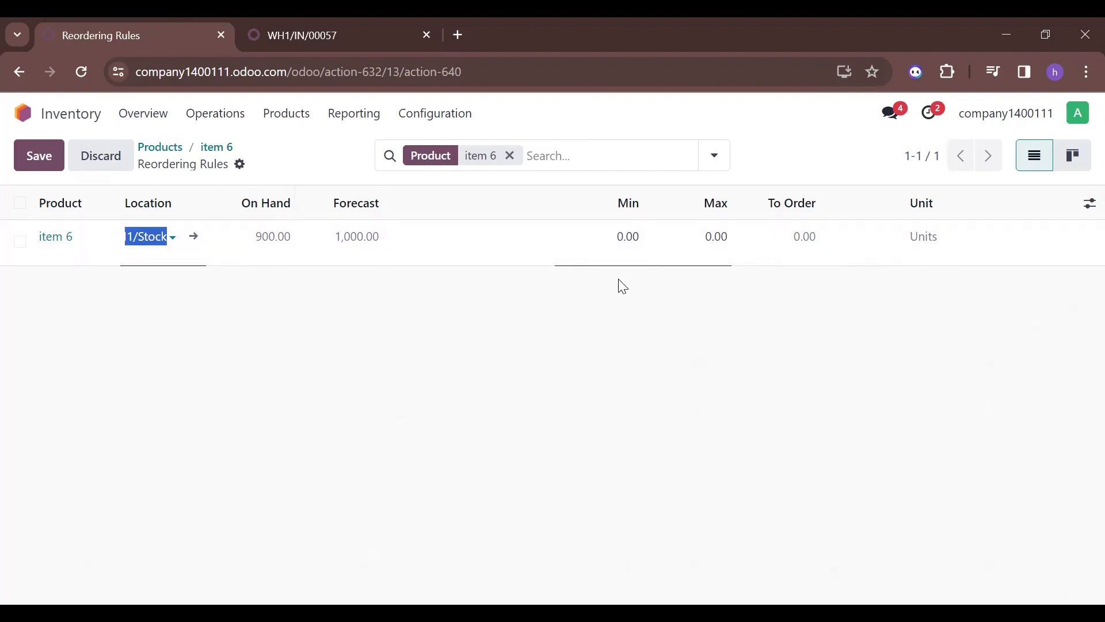
left_click(629, 237)
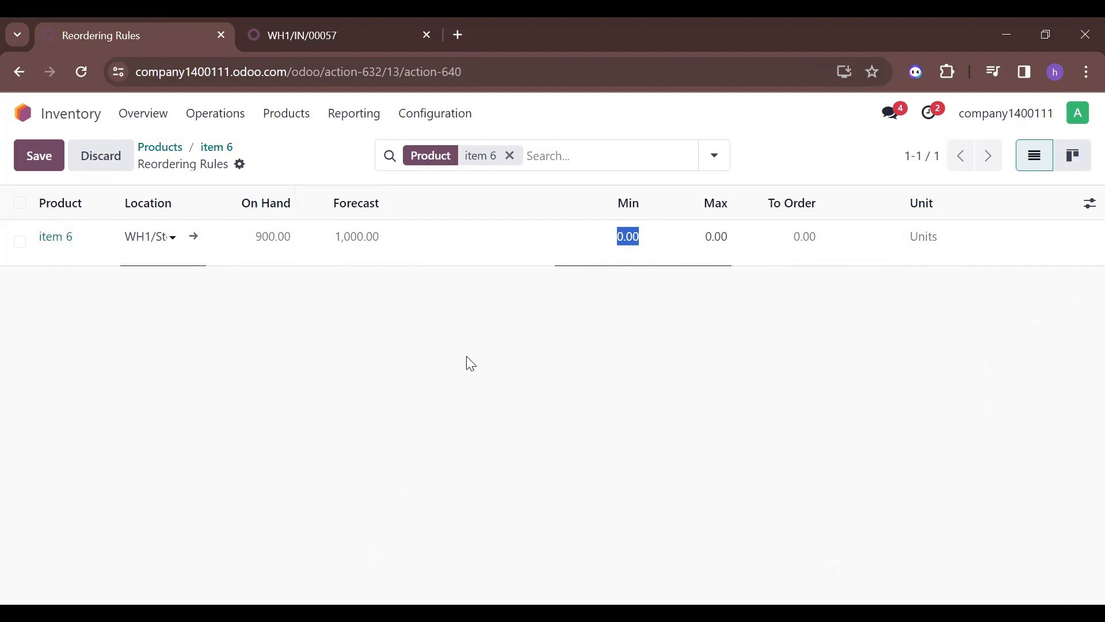
type("800")
key("Tab")
key("BackSpace")
key("BackSpace")
key("BackSpace")
key("BackSpace")
key("BackSpace")
key("BackSpace")
type("1000")
key("Tab")
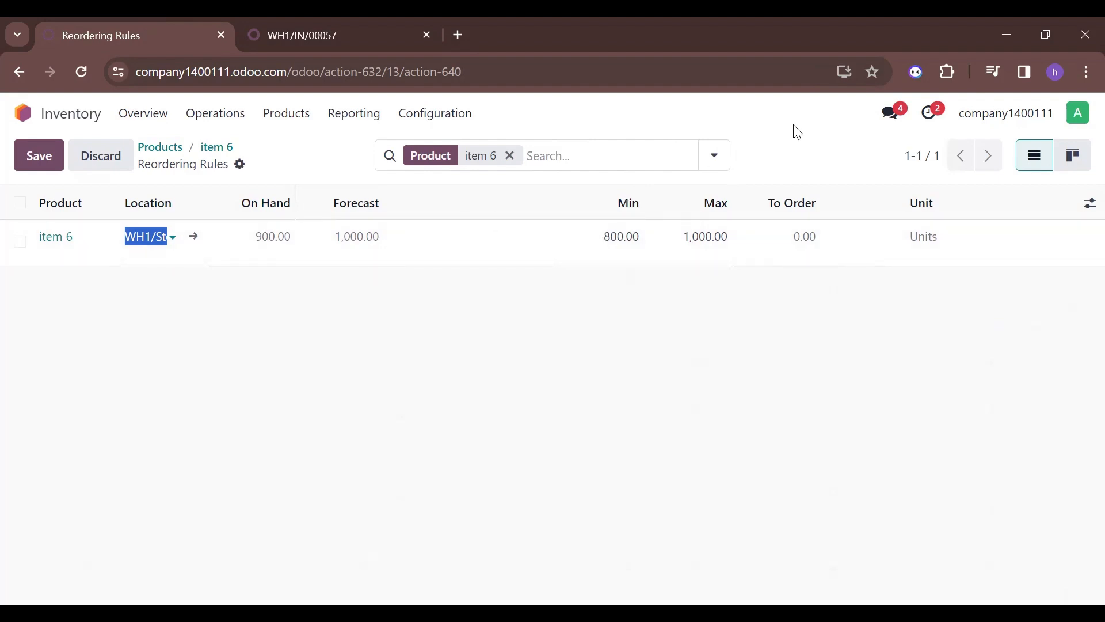
Set item 6's reordering rule to a minimum of 1,100 and a maximum of 2,000 units, and save it
left_click(613, 237)
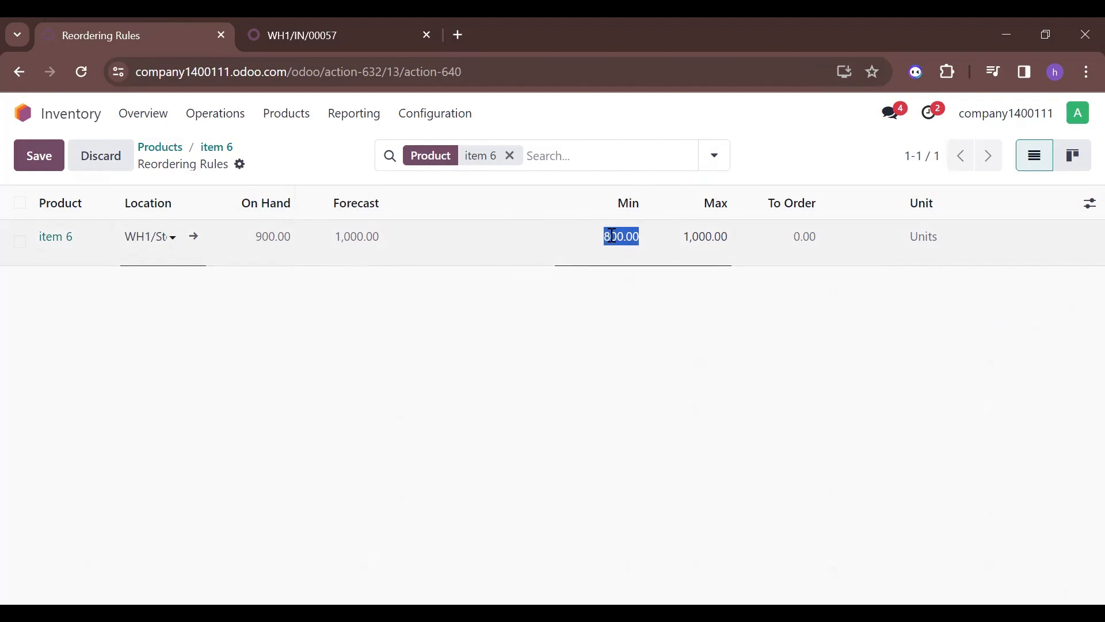
type("1,100")
key("Tab")
key("BackSpace")
key("BackSpace")
key("BackSpace")
key("BackSpace")
key("BackSpace")
key("BackSpace")
key("BackSpace")
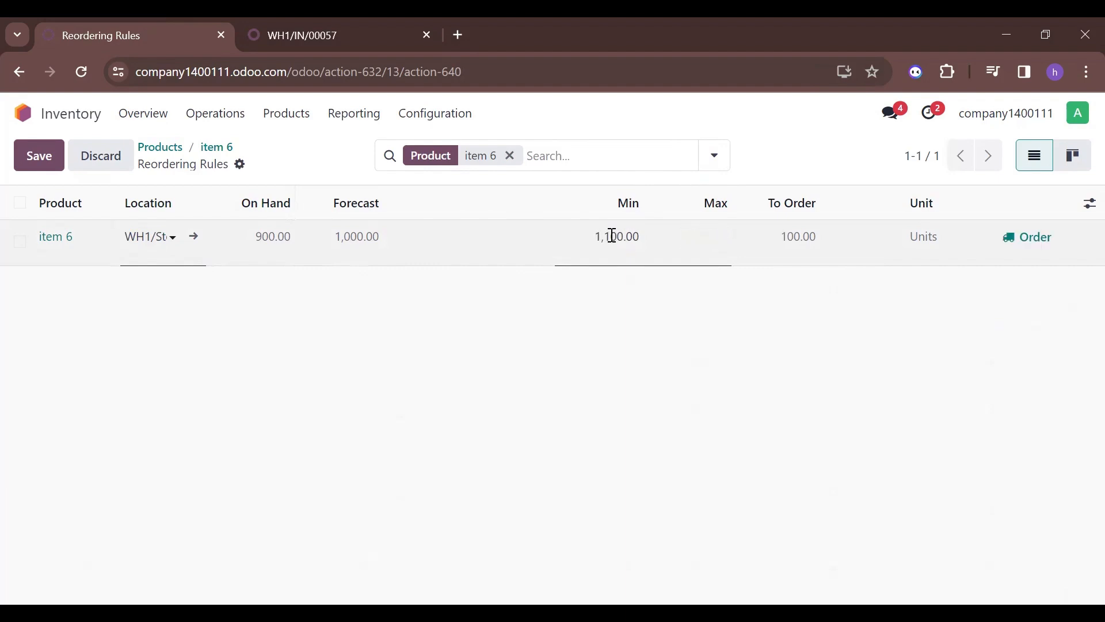
type("2000")
key("Tab")
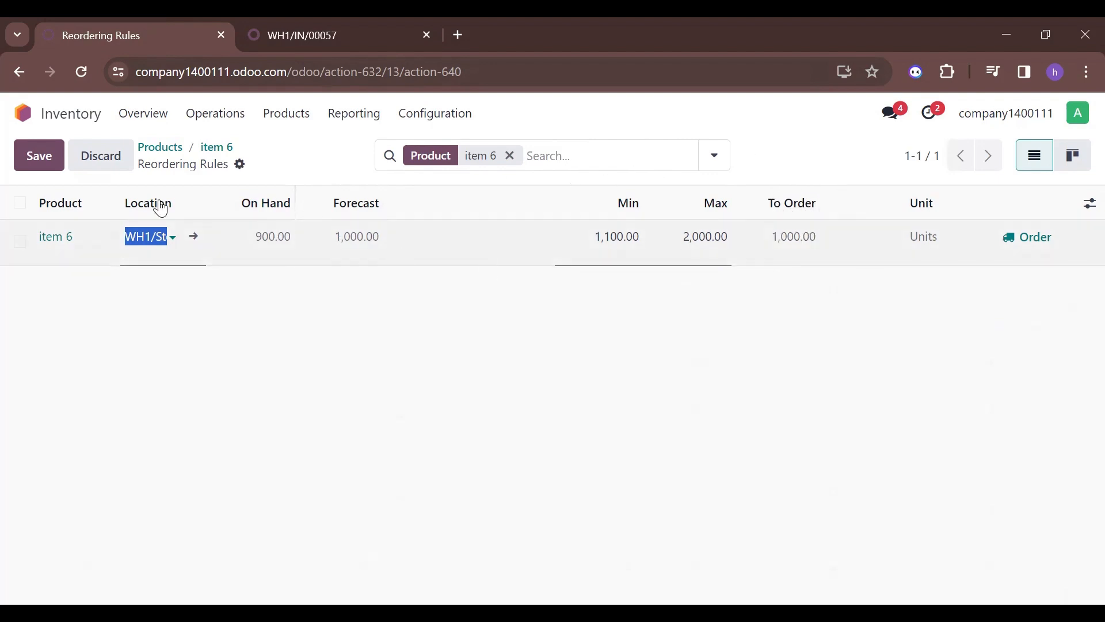
left_click(30, 162)
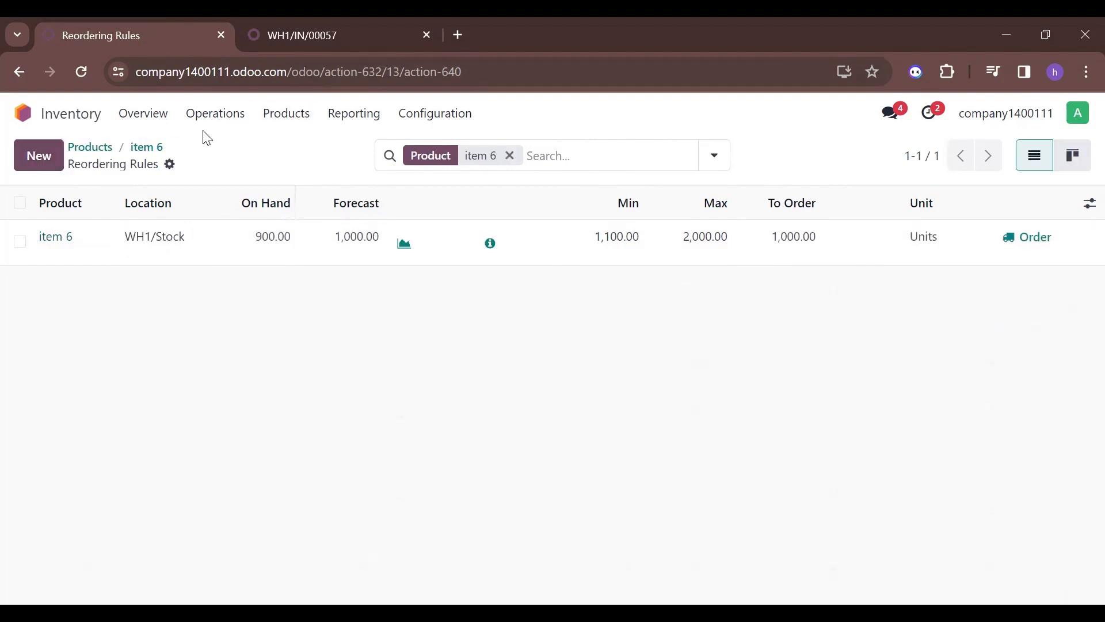
Add a new line for item 7 to the inventory's Replenishment list
left_click(217, 115)
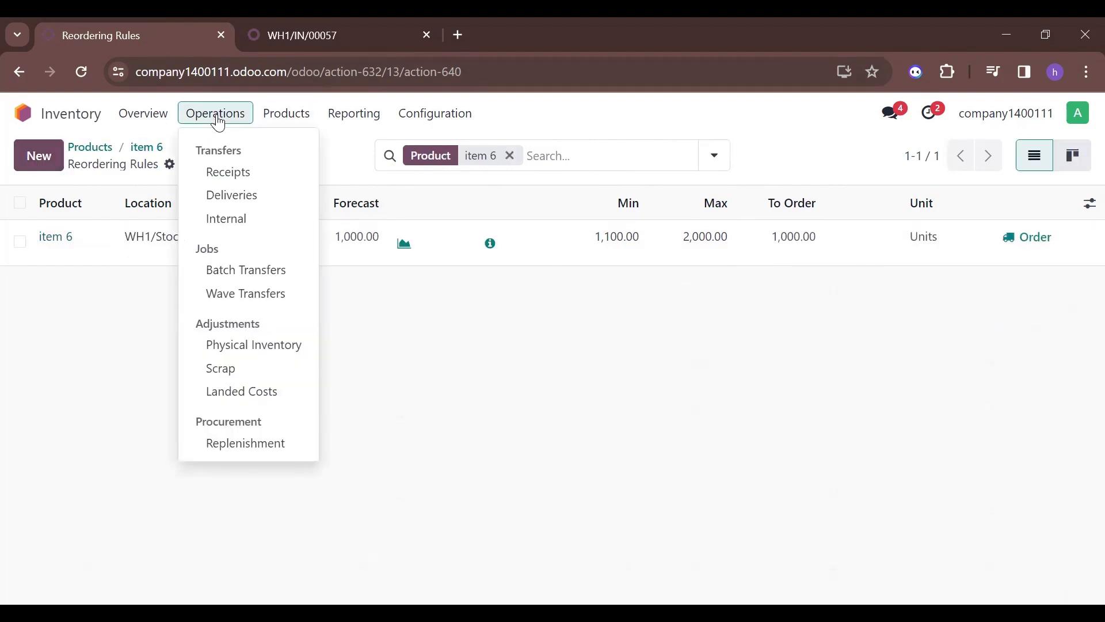
left_click(285, 447)
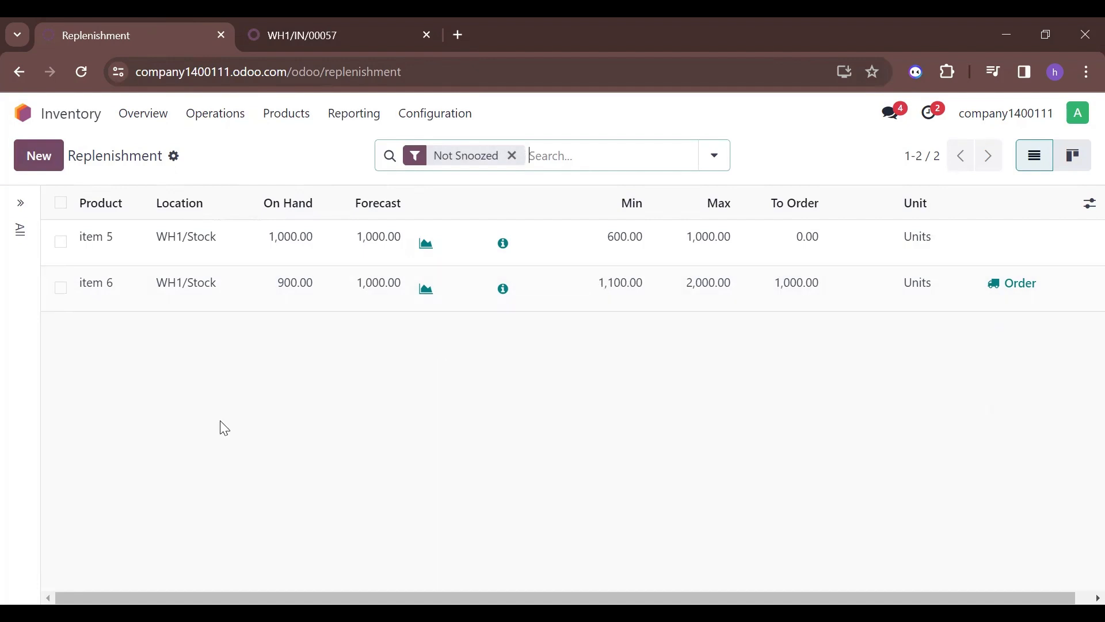
left_click(40, 163)
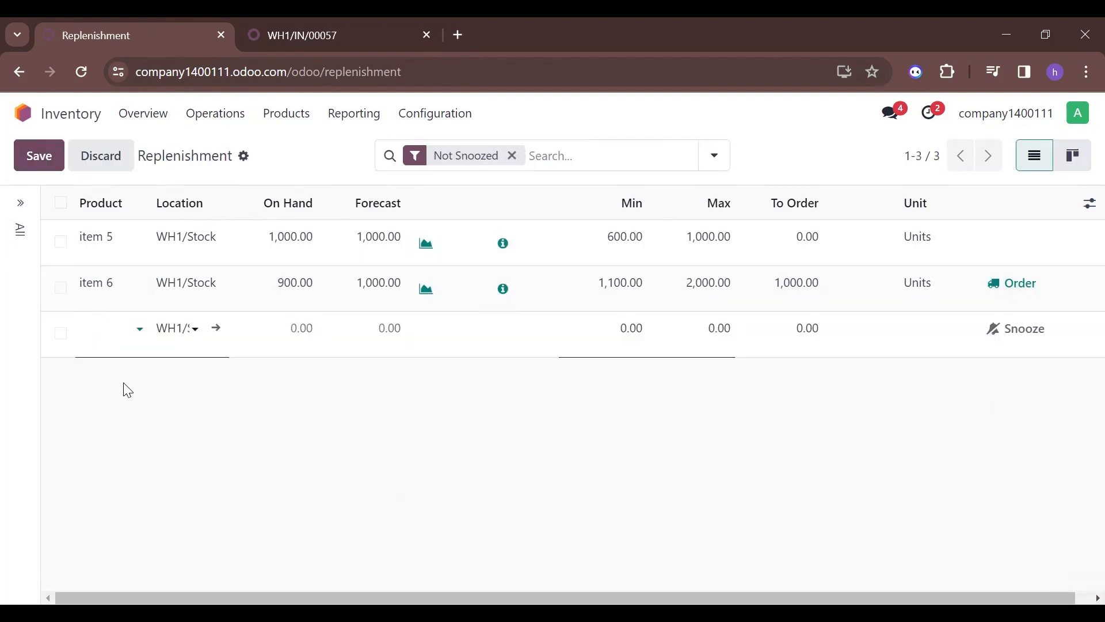
left_click(137, 327)
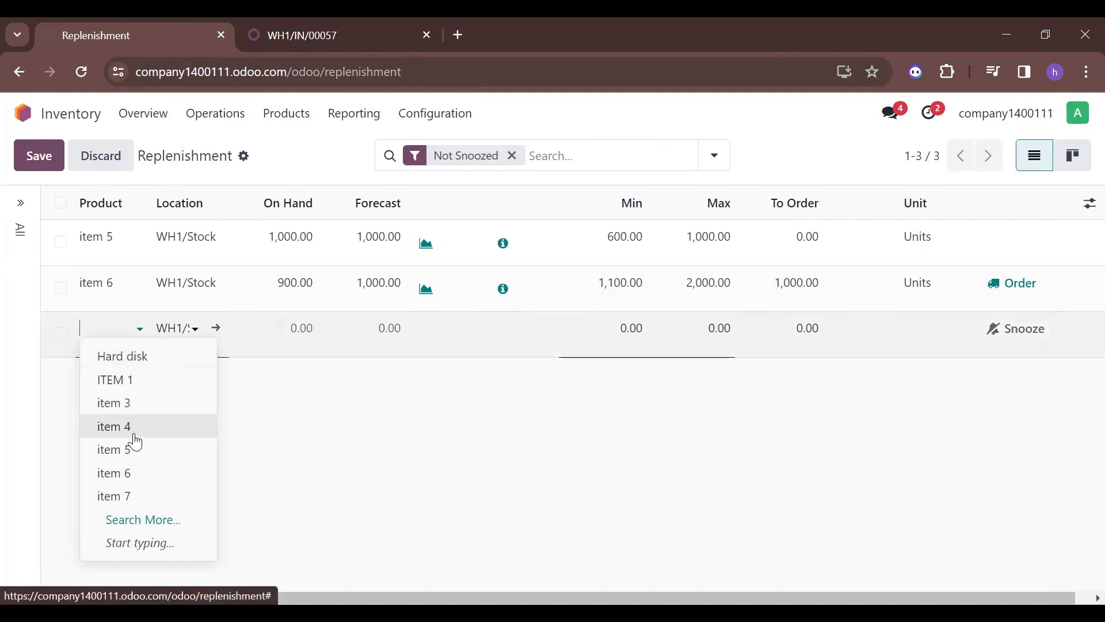
left_click(130, 496)
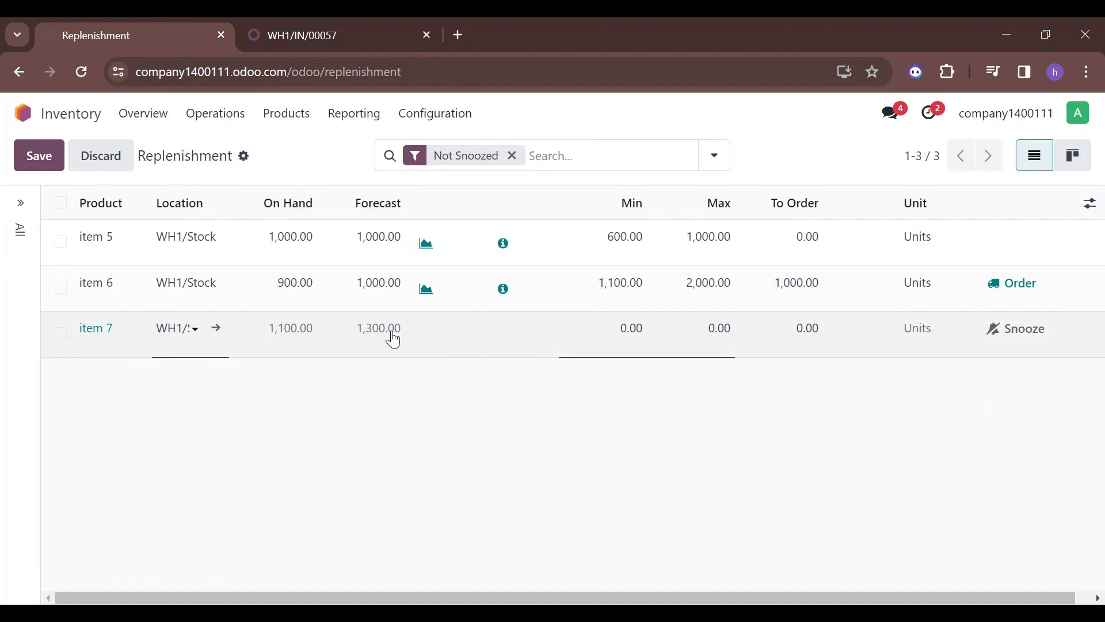
Set item 7's replenishment minimum to 1,500 and its maximum to 2,000 units
left_click(634, 328)
type("1500")
left_click(714, 325)
type("1500")
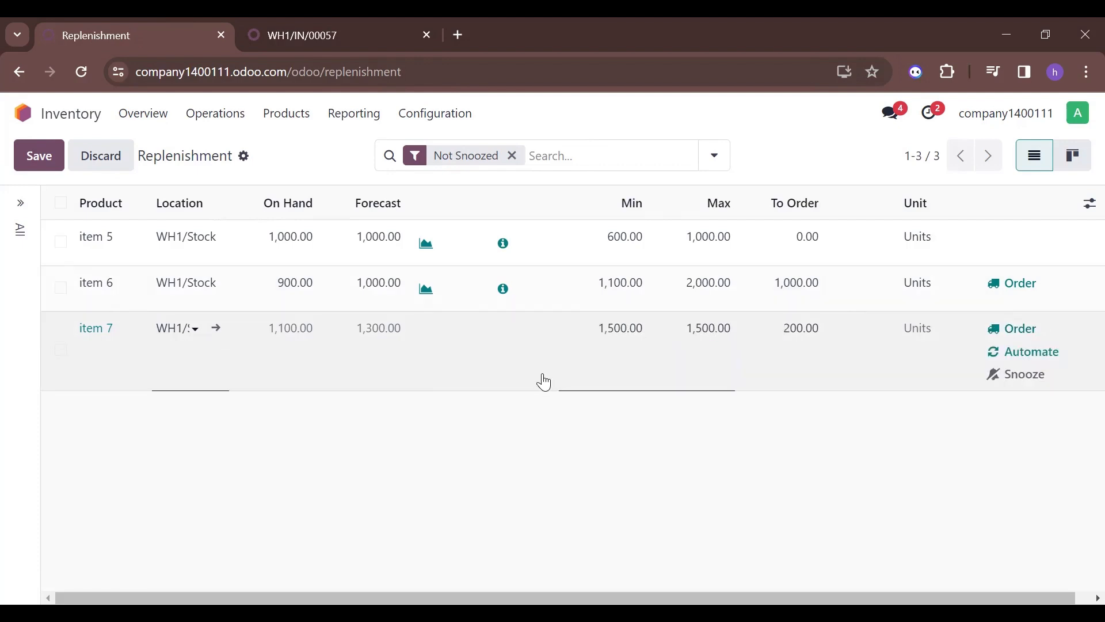
key("BackSpace")
key("BackSpace")
key("BackSpace")
key("BackSpace")
key("BackSpace")
key("BackSpace")
left_click(789, 327)
Examine the snooze options for item 7, including the Custom date, and discard them without snoozing
left_click(1026, 385)
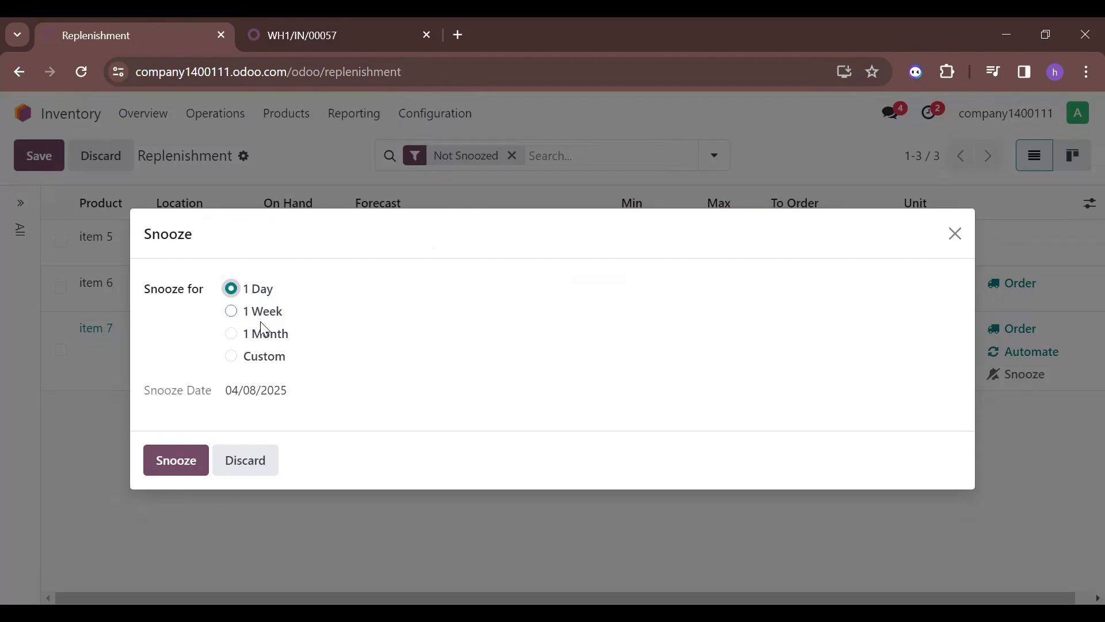
left_click(231, 357)
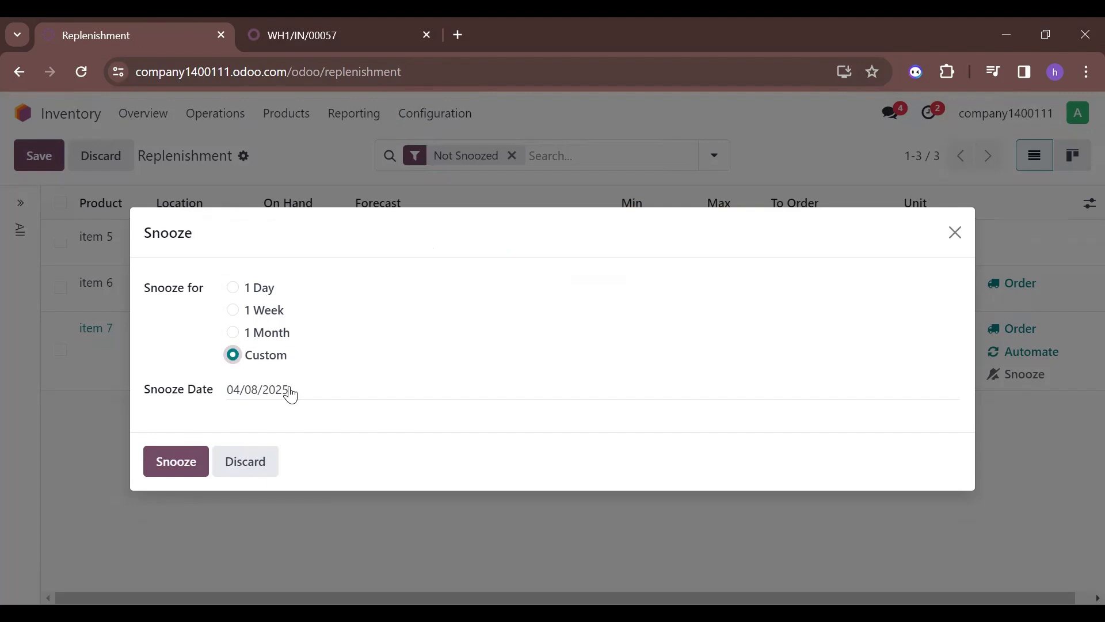
left_click(262, 461)
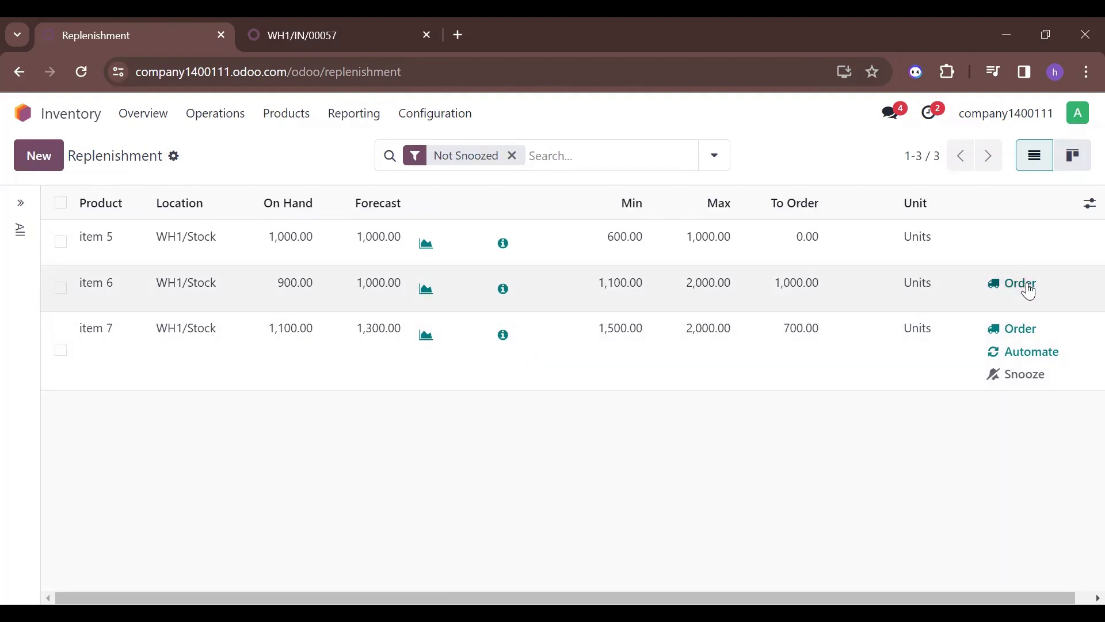
Order the replenishment quantity for item 6
left_click(1030, 293)
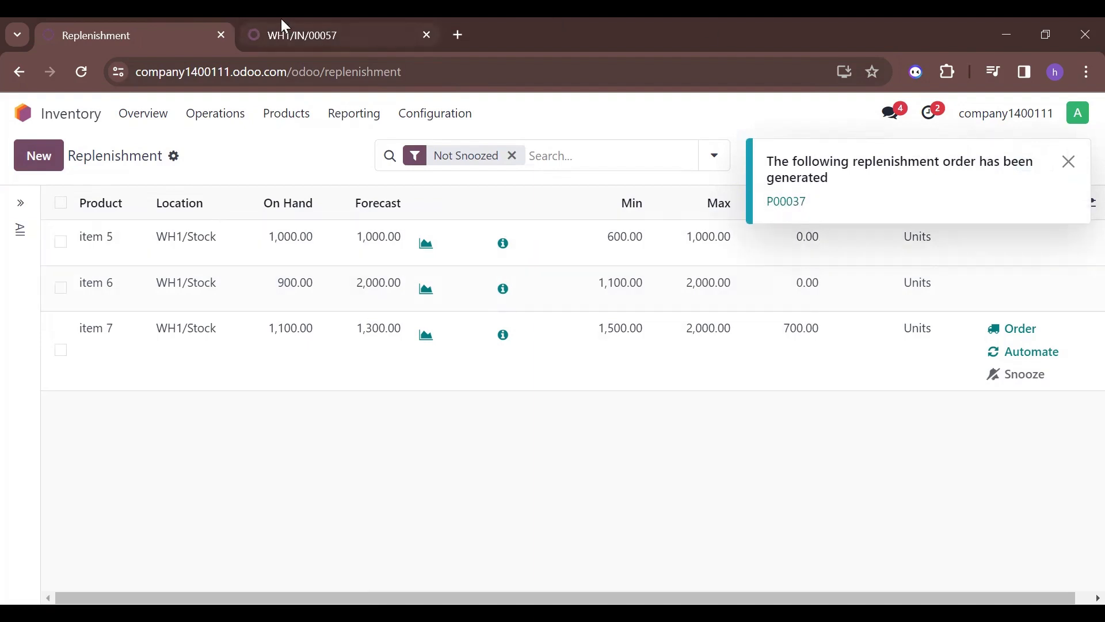
Examine the product line of request for quotation P00037 in the Purchase app, and return to the Replenishment list
left_click(313, 20)
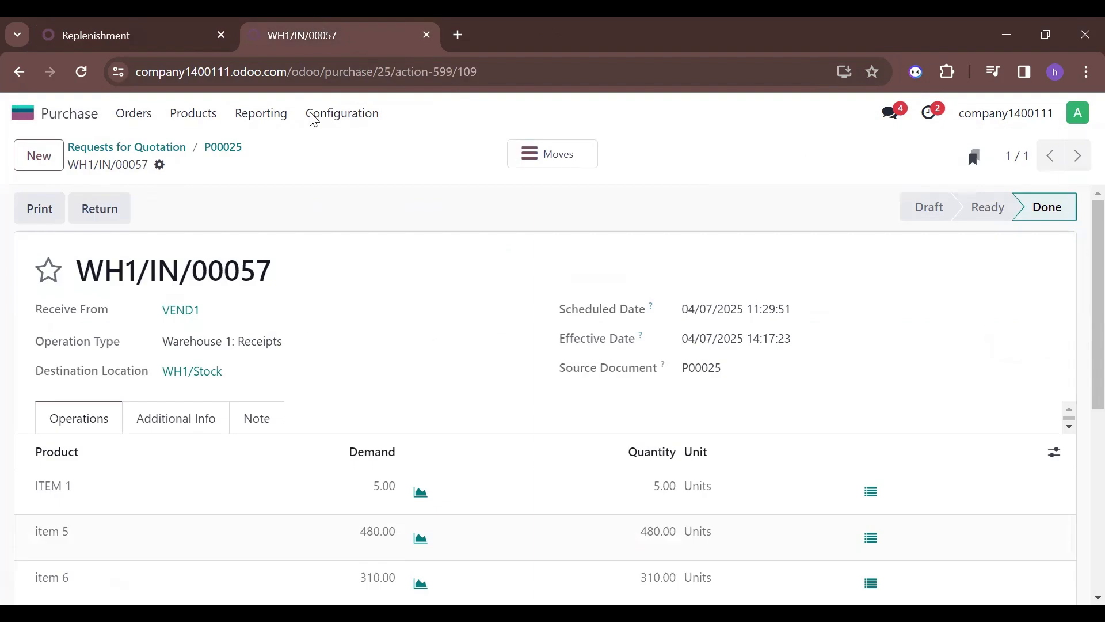
left_click(145, 147)
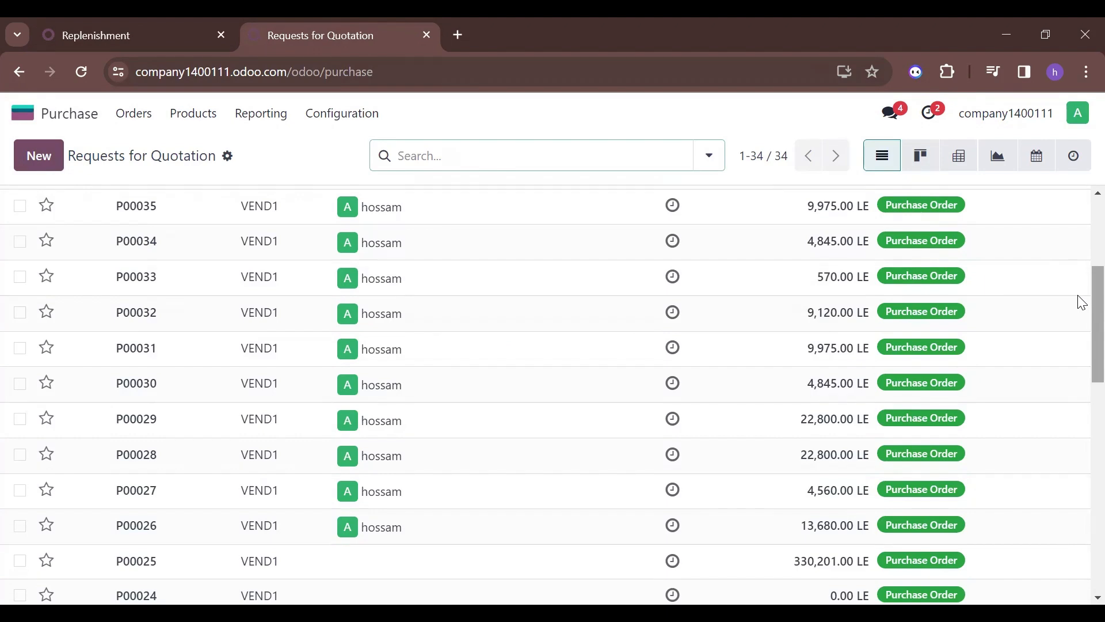
scroll(1081, 301, "up", 5)
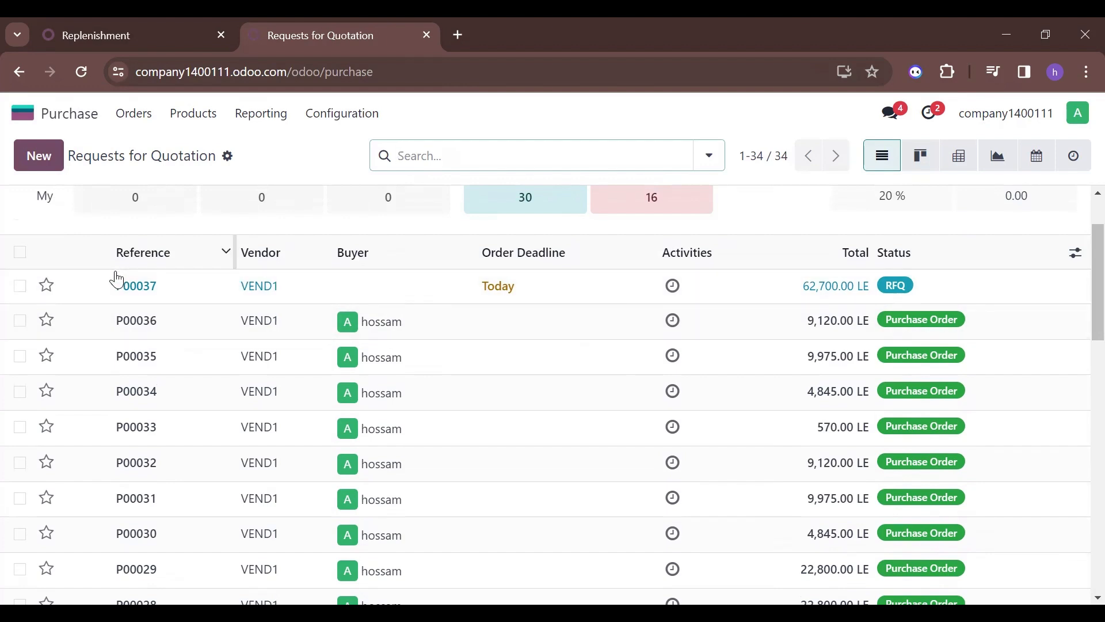
left_click(133, 284)
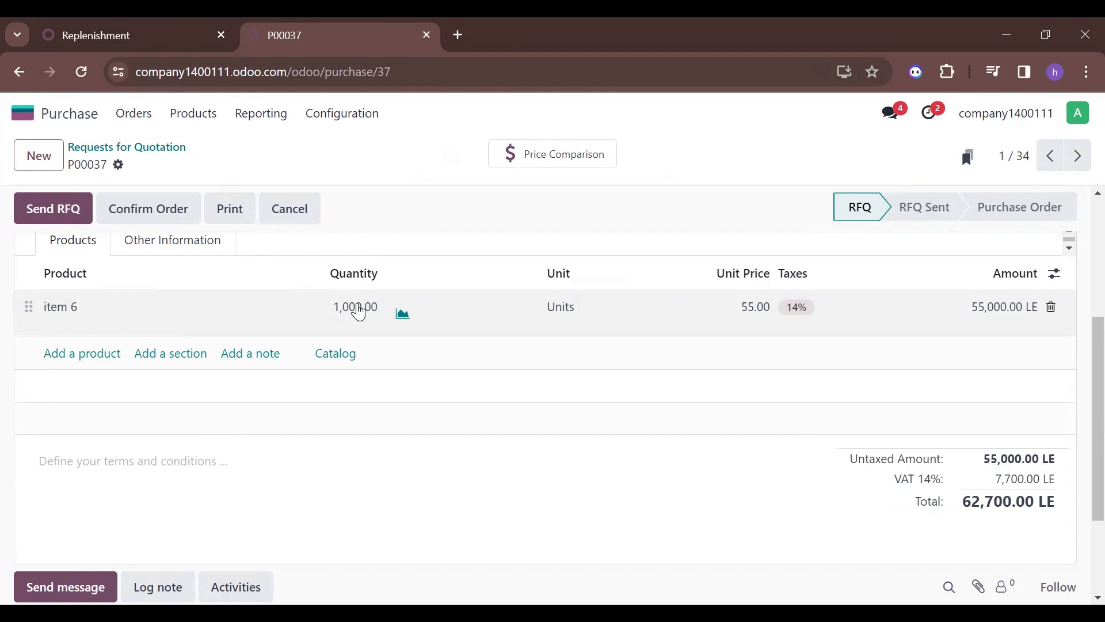
left_click(154, 29)
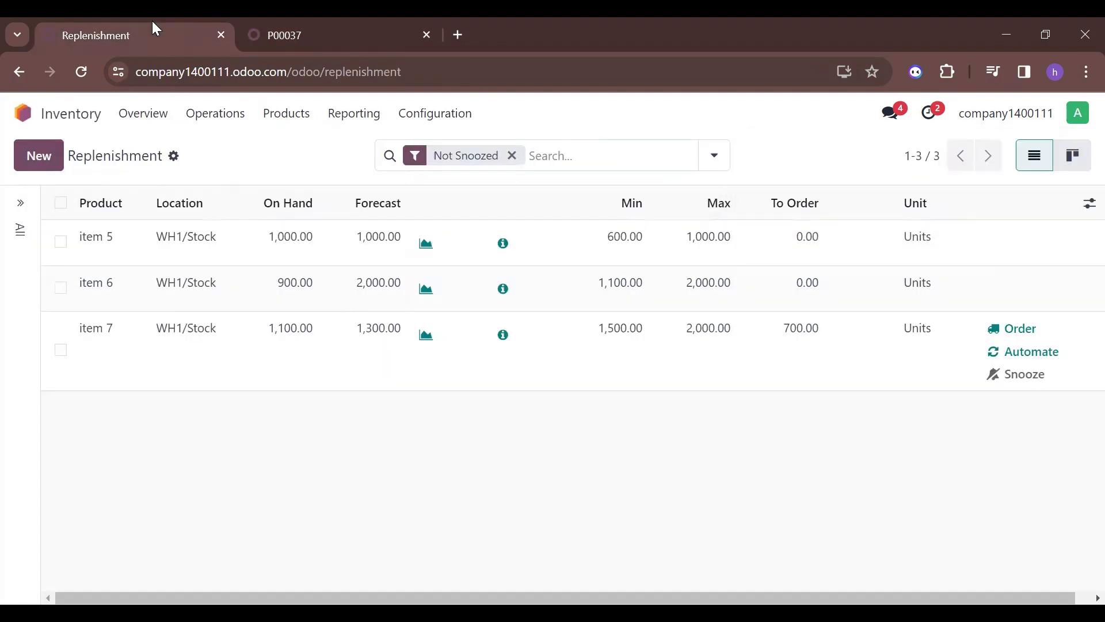